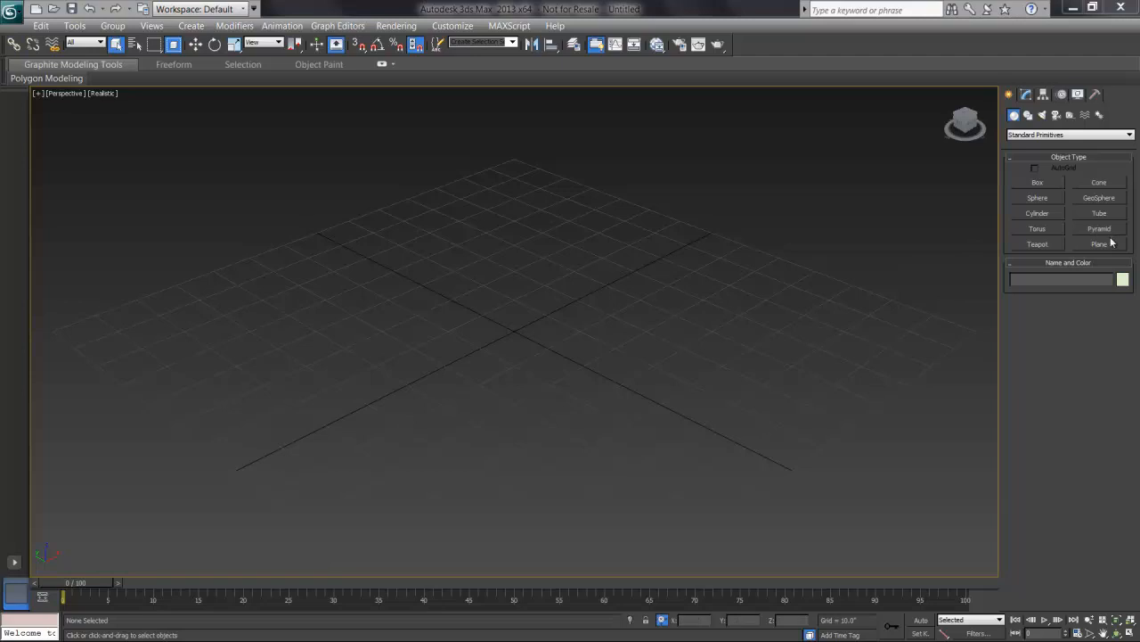
Create a ground plane across the grid and a box wall about 144 × 10 × 73 inches along its back edge.
{"action": "left_click_drag", "start_coordinate": [524, 130], "coordinate": [587, 586]}
{"action": "left_click", "coordinate": [1038, 182]}
{"action": "left_click_drag", "start_coordinate": [521, 143], "coordinate": [89, 324]}
{"action": "scroll", "coordinate": [196, 140], "scroll_direction": "up", "scroll_amount": 2}
{"action": "left_click", "coordinate": [198, 134]}
{"action": "scroll", "coordinate": [606, 313], "scroll_direction": "down", "scroll_amount": 3}
{"action": "middle_click_drag", "start_coordinate": [596, 317], "coordinate": [602, 291], "text": "alt"}
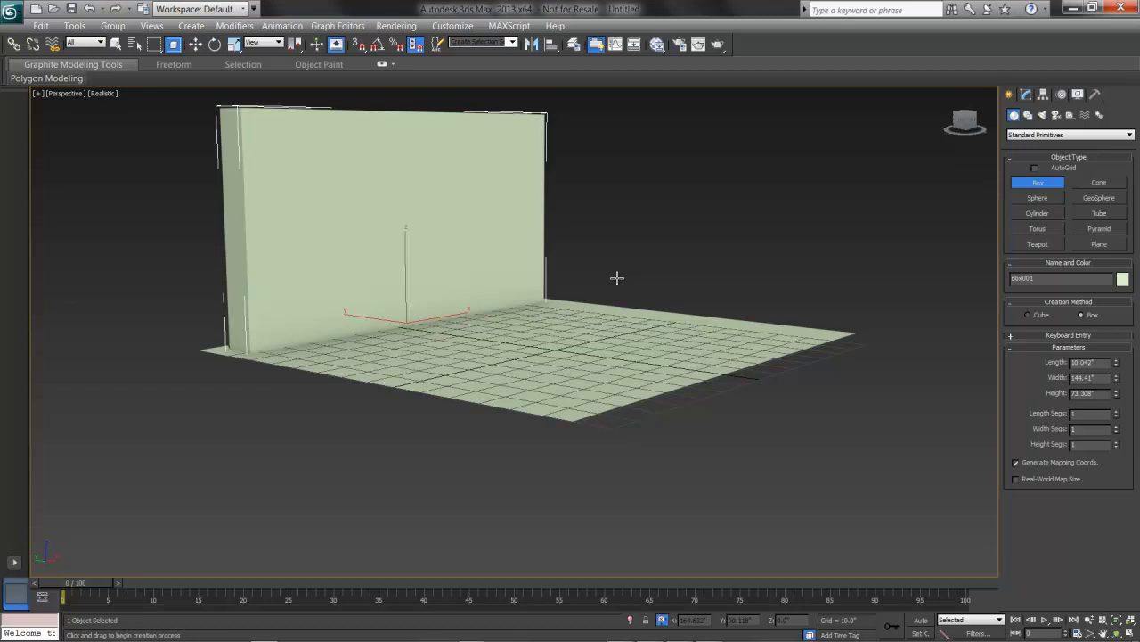
Hide the viewport grid and finish creating boxes.
{"action": "key", "text": "g"}
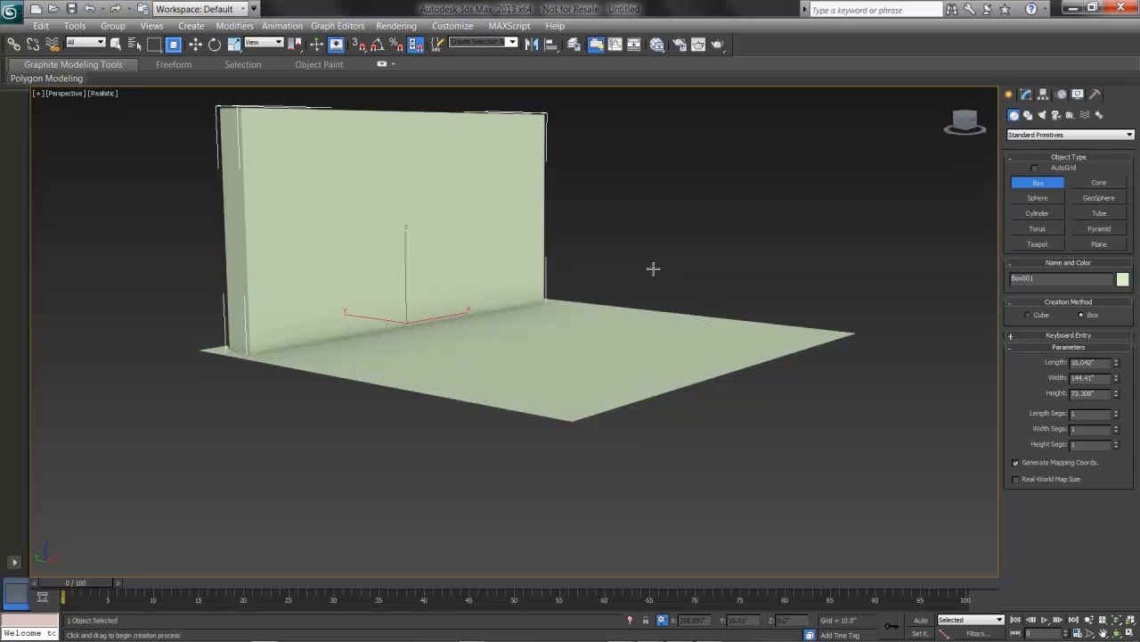
{"action": "mouse_move", "coordinate": [683, 249]}
{"action": "middle_mouse_down", "text": "alt"}
{"action": "mouse_move", "coordinate": [672, 262]}
{"action": "mouse_move", "coordinate": [683, 254]}
{"action": "middle_mouse_up", "text": "alt"}
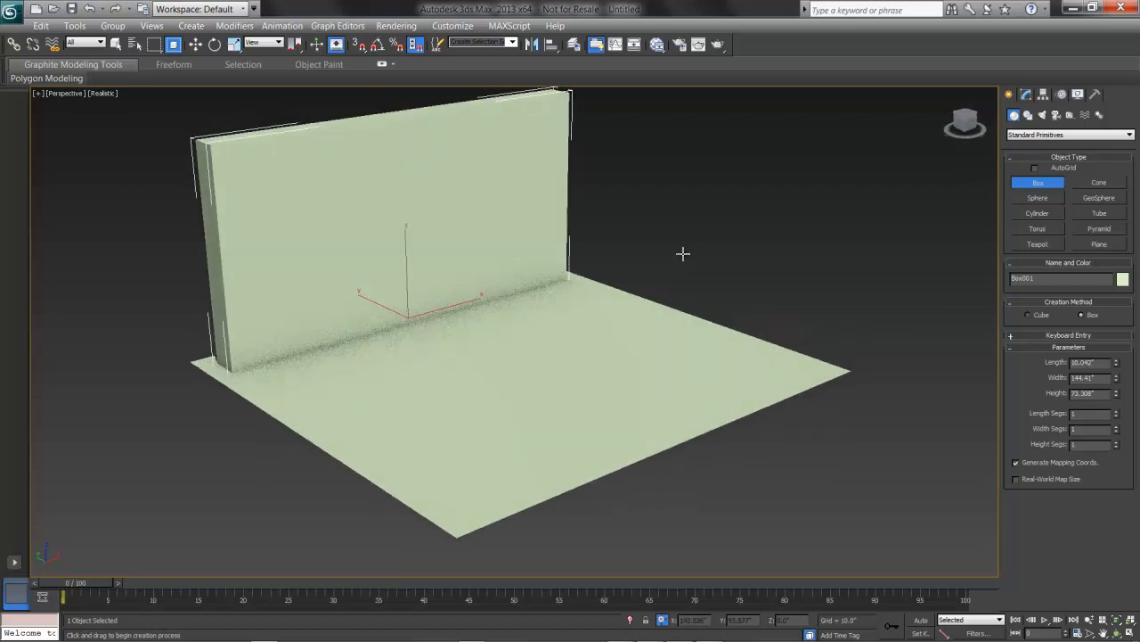
{"action": "right_click", "coordinate": [682, 254]}
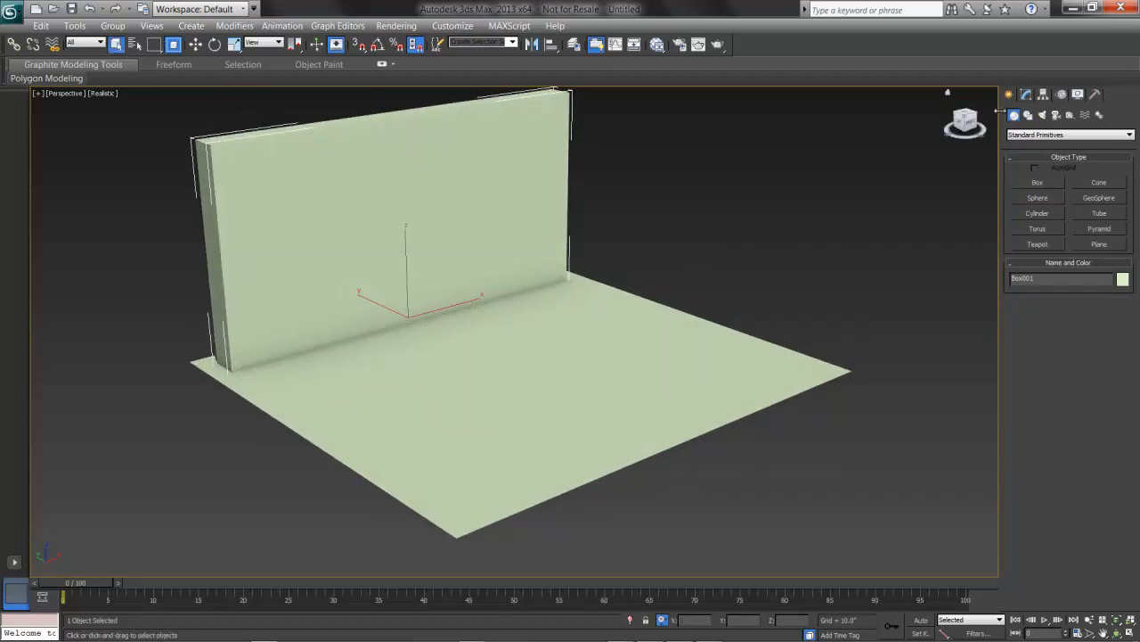
Create a photometric Free Light near the middle of the ground plane, accepting the recommended mr Photographic Exposure Control.
{"action": "left_click", "coordinate": [1046, 113]}
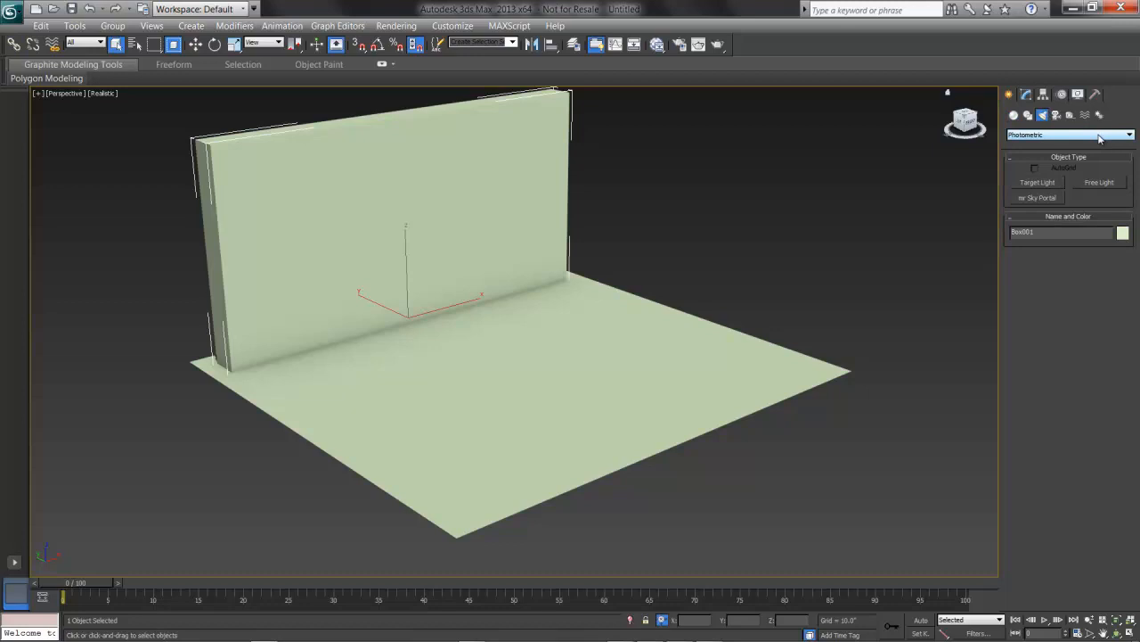
{"action": "left_click", "coordinate": [1100, 135]}
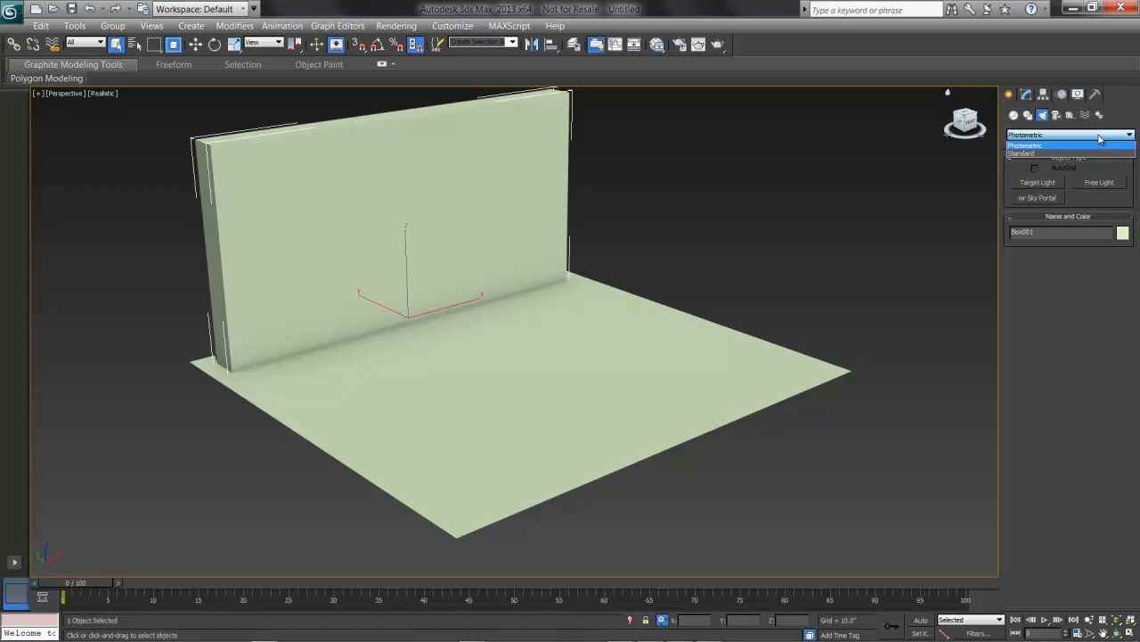
{"action": "left_click", "coordinate": [1101, 139]}
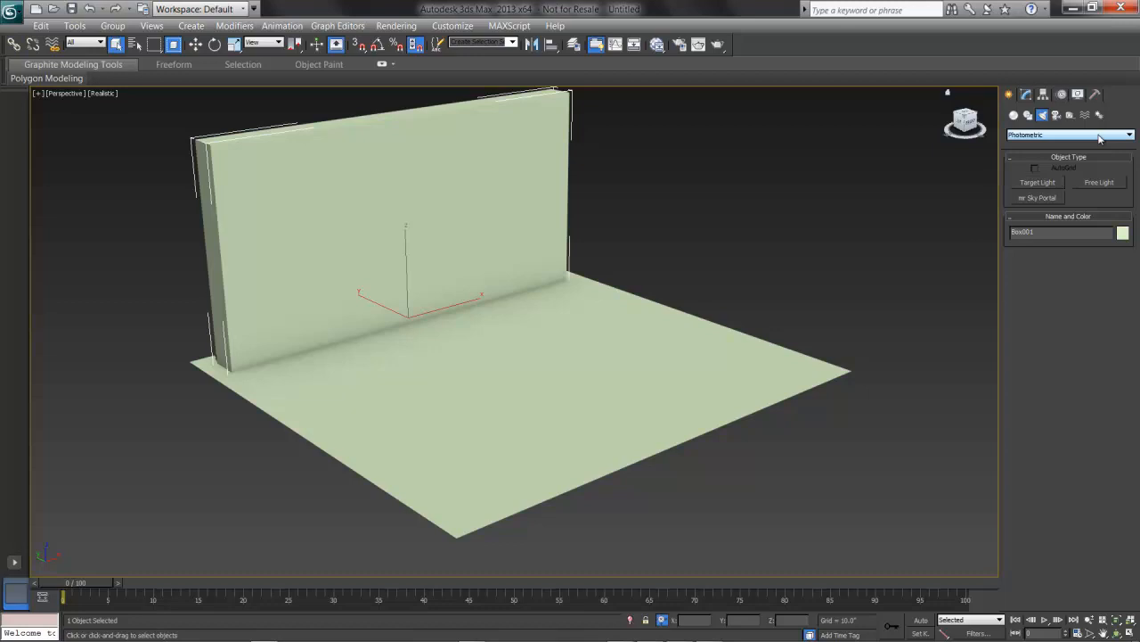
{"action": "left_click", "coordinate": [1100, 183]}
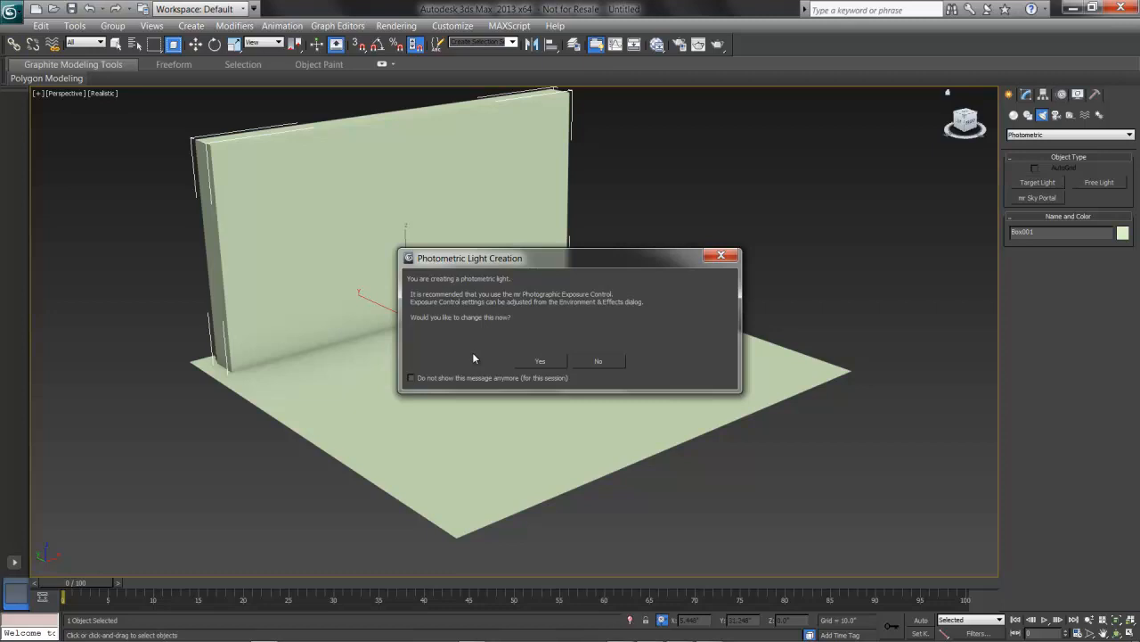
{"action": "left_click", "coordinate": [542, 362]}
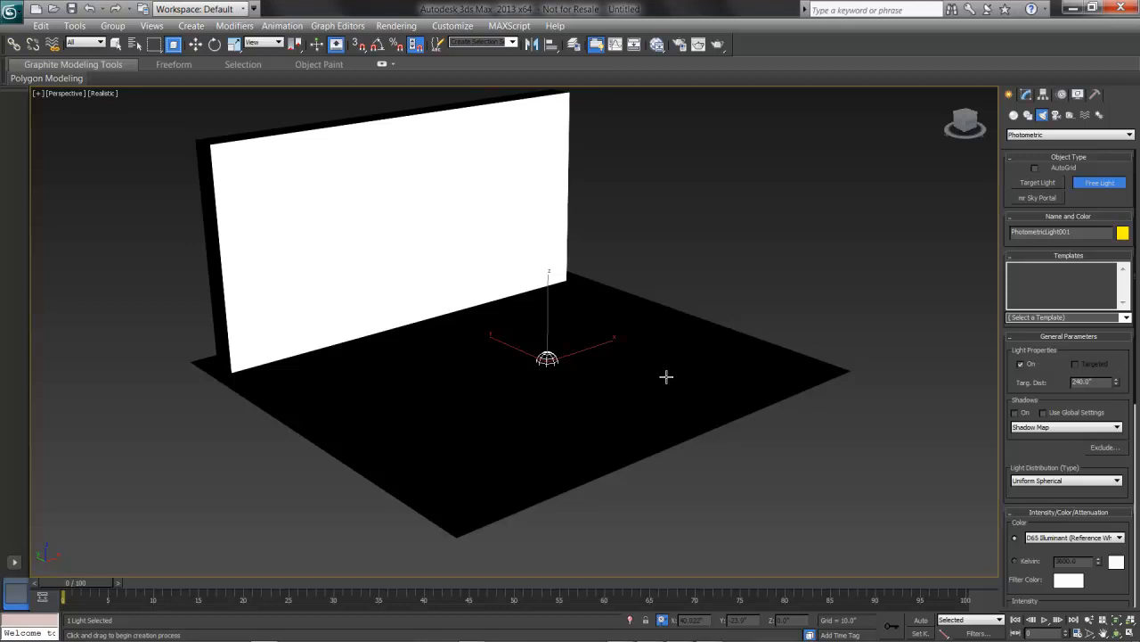
{"action": "right_click", "coordinate": [666, 377]}
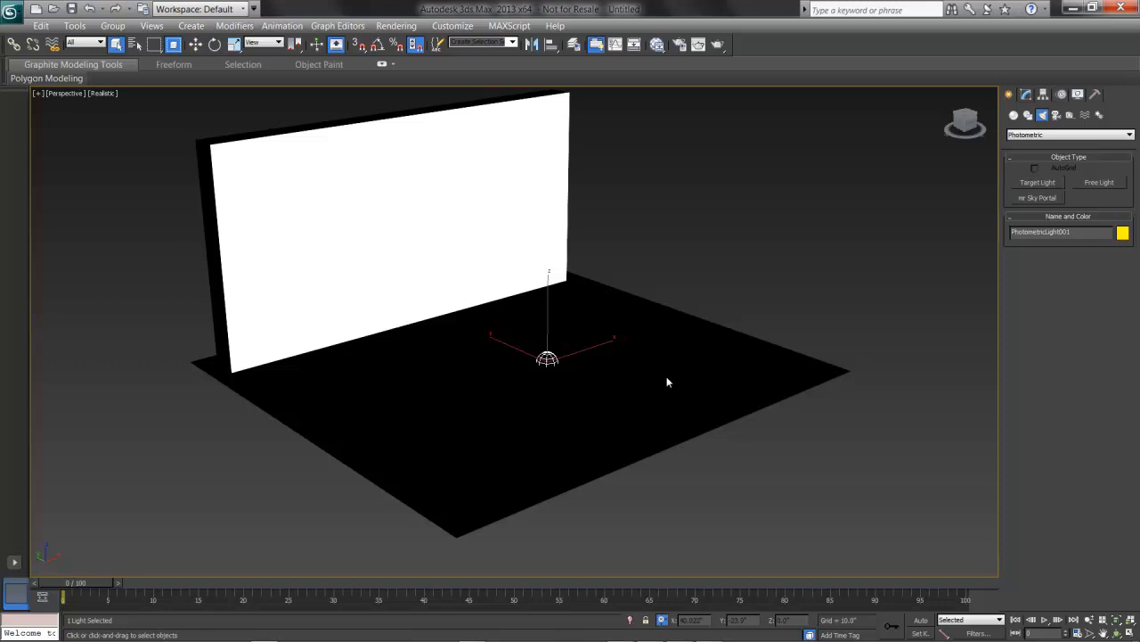
Raise the light to roughly half the wall's height and move it away from the wall along Y.
{"action": "key", "text": "w"}
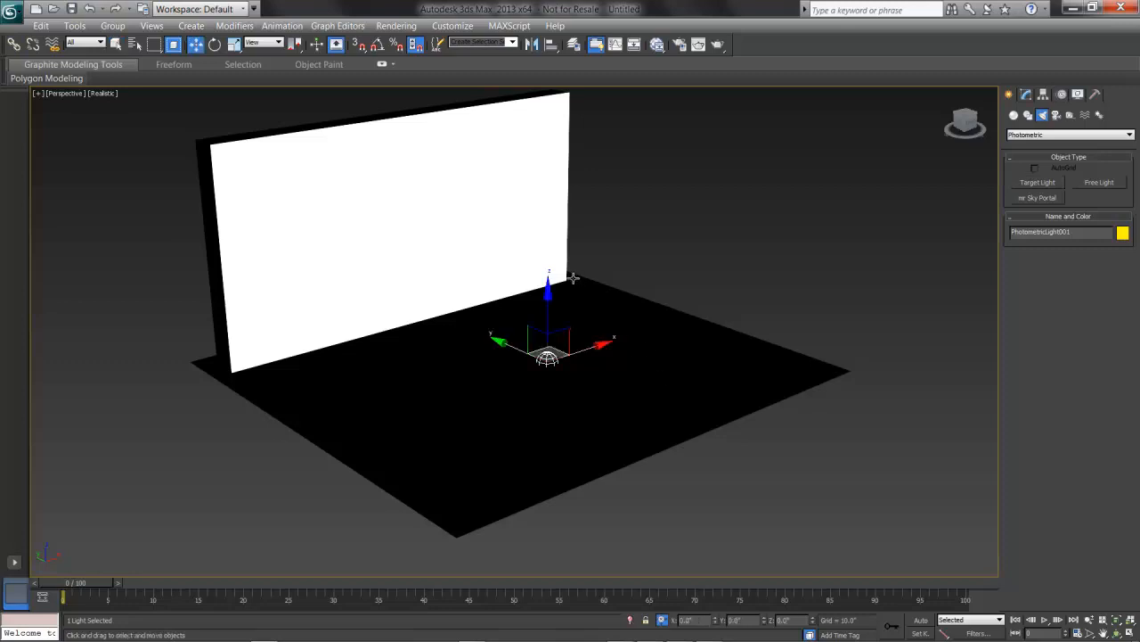
{"action": "left_click_drag", "start_coordinate": [545, 301], "coordinate": [619, 184]}
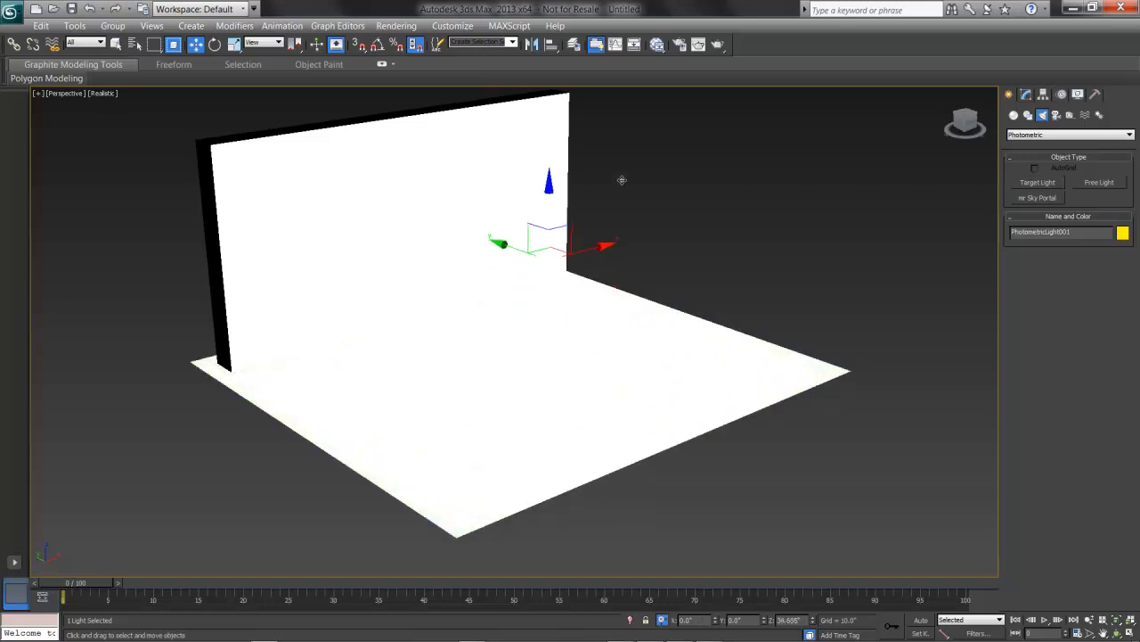
{"action": "middle_click_drag", "start_coordinate": [628, 265], "coordinate": [665, 258], "text": "alt"}
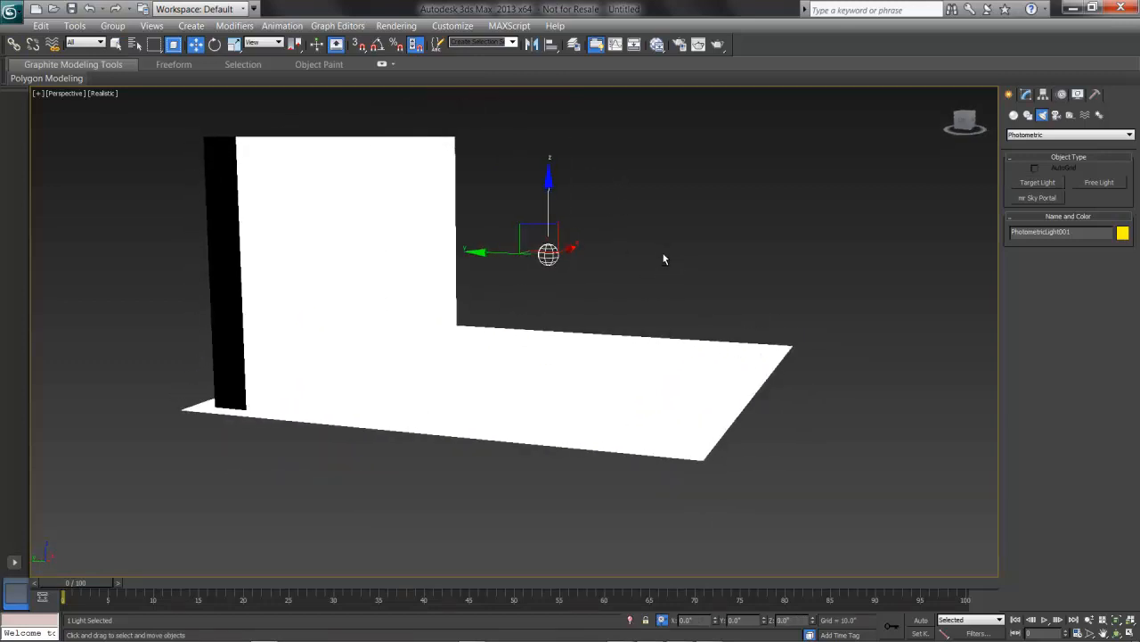
{"action": "left_click_drag", "start_coordinate": [480, 252], "coordinate": [766, 255]}
{"action": "scroll", "coordinate": [738, 305], "scroll_direction": "down", "scroll_amount": 3}
{"action": "middle_click_drag", "start_coordinate": [721, 326], "coordinate": [705, 352], "text": "alt"}
{"action": "scroll", "coordinate": [704, 357], "scroll_direction": "down", "scroll_amount": 5}
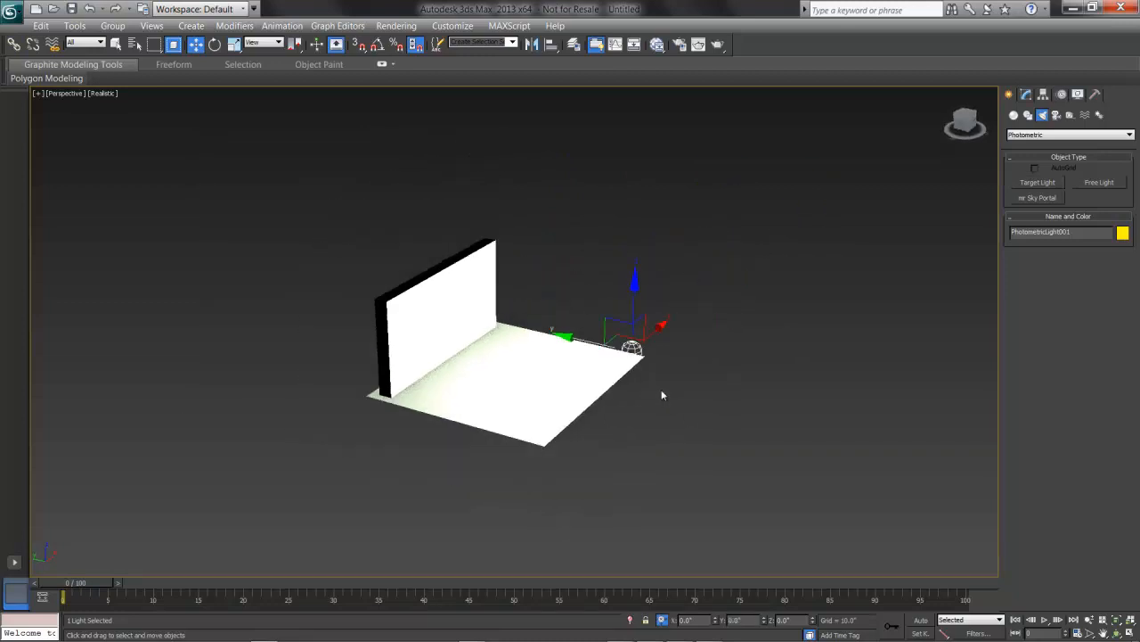
Lift the light well above the wall and move it farther out along Y, beyond the ground plane.
{"action": "left_click_drag", "start_coordinate": [637, 283], "coordinate": [641, 134]}
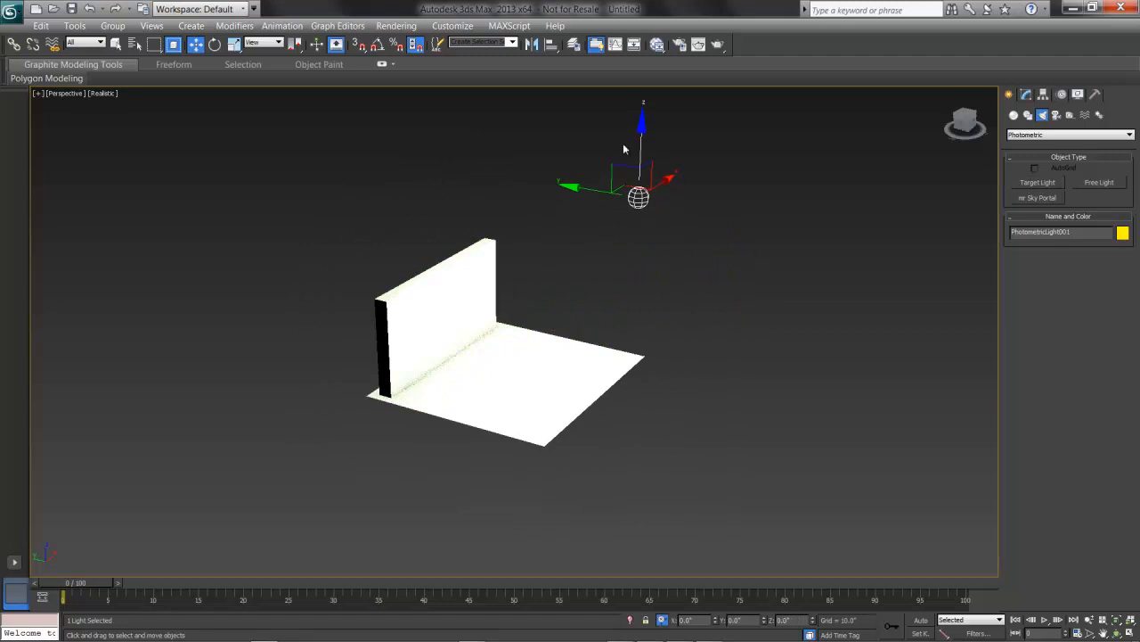
{"action": "left_click_drag", "start_coordinate": [571, 186], "coordinate": [878, 202]}
{"action": "middle_click_drag", "start_coordinate": [781, 261], "coordinate": [766, 246], "text": "alt"}
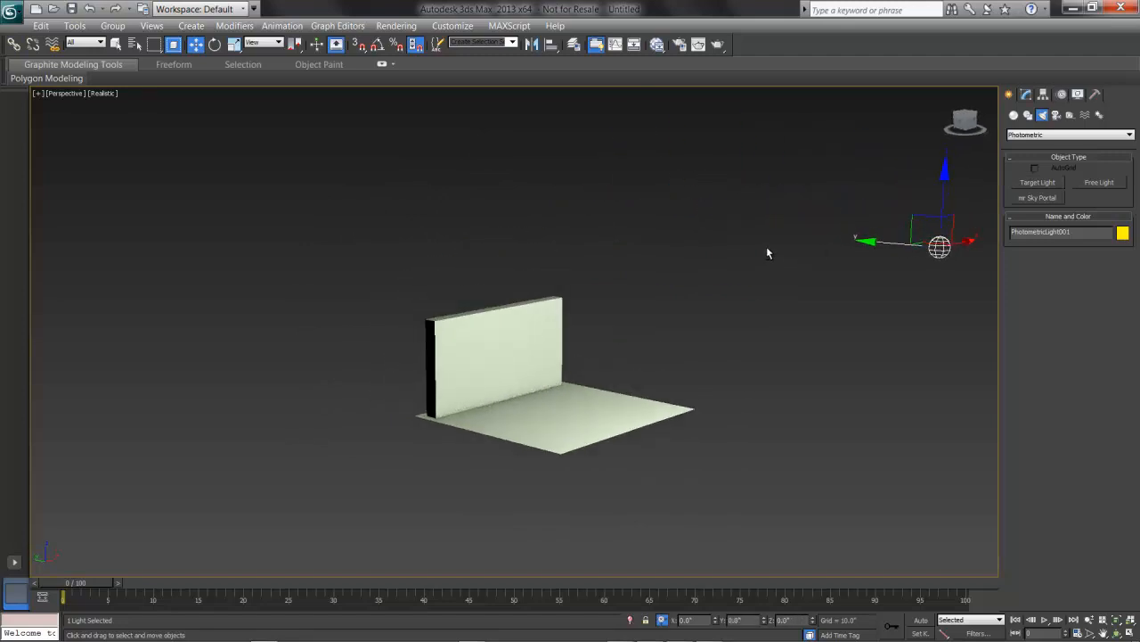
{"action": "middle_click_drag", "start_coordinate": [783, 292], "coordinate": [615, 275]}
{"action": "middle_click_drag", "start_coordinate": [556, 354], "coordinate": [575, 363]}
{"action": "scroll", "coordinate": [574, 365], "scroll_direction": "up", "scroll_amount": 2}
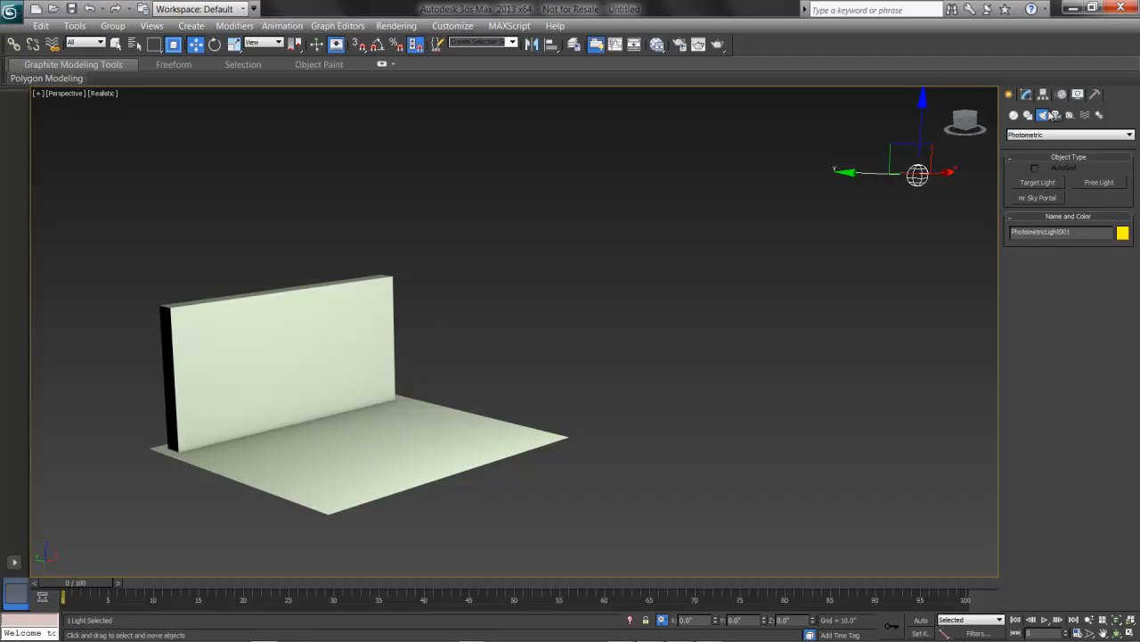
Examine the free light's parameters, including its available templates and light distribution types.
{"action": "left_click", "coordinate": [1025, 94]}
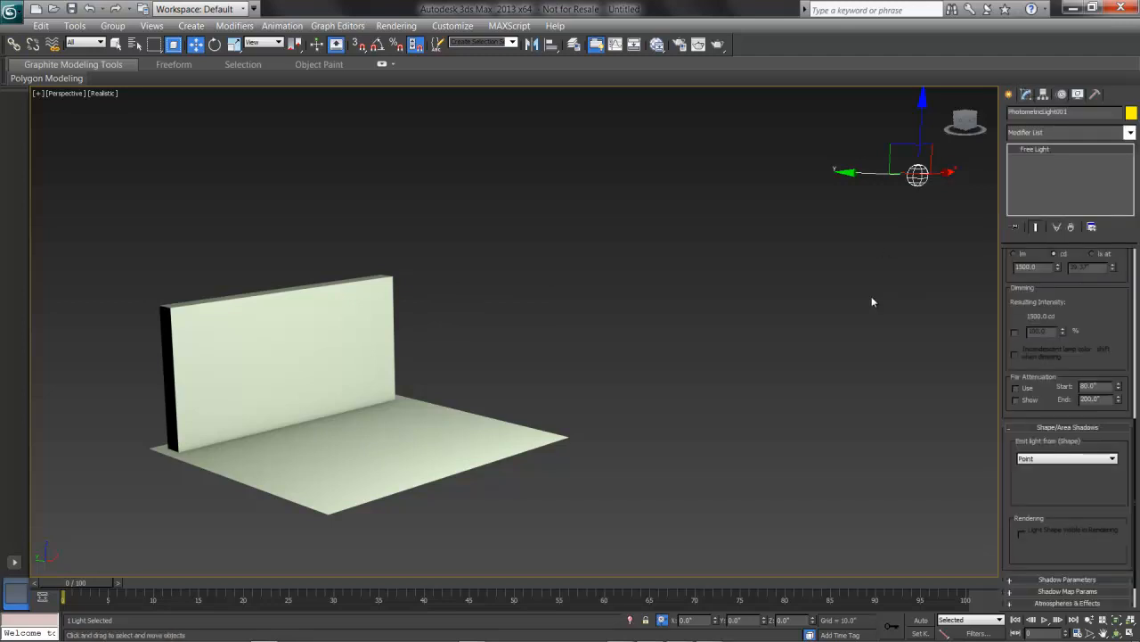
{"action": "left_click_drag", "start_coordinate": [1089, 294], "coordinate": [1121, 600]}
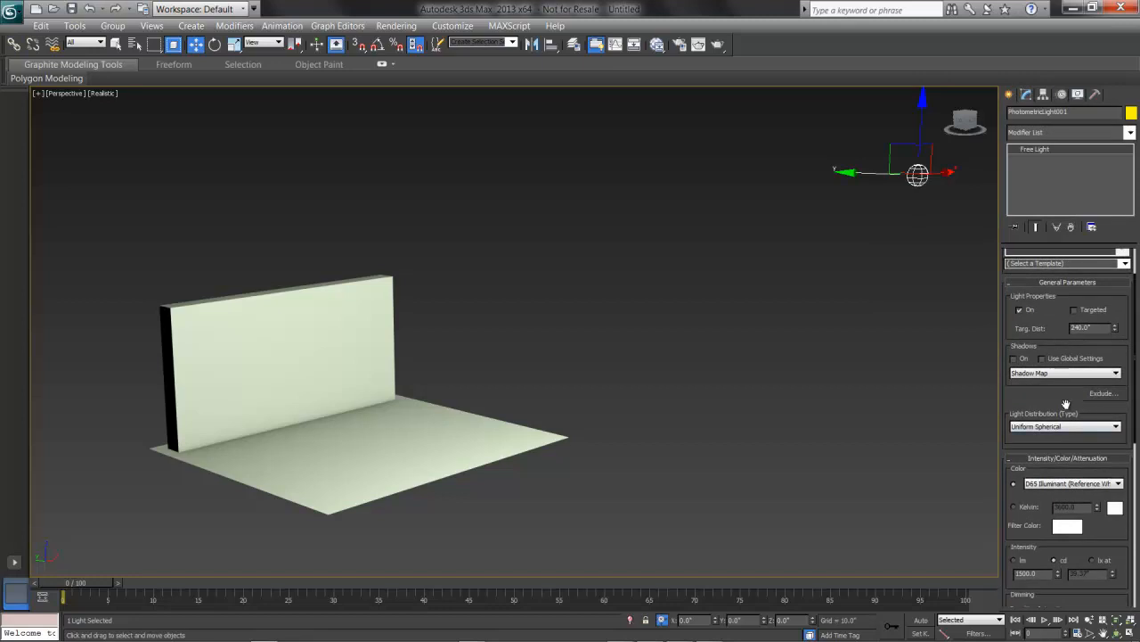
{"action": "left_click", "coordinate": [1125, 263]}
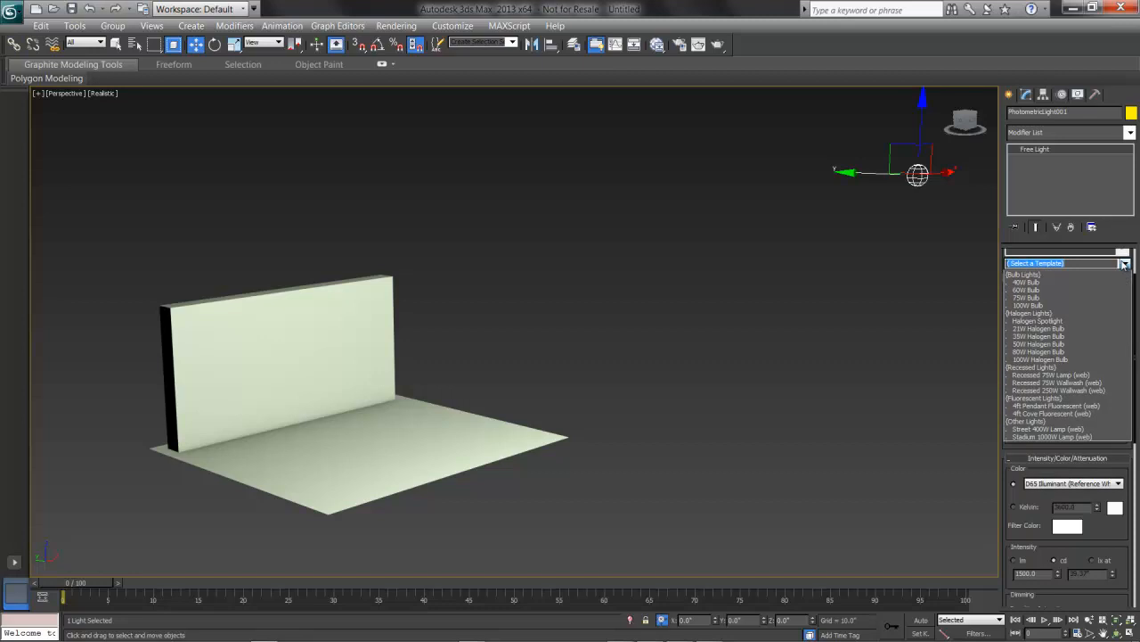
{"action": "left_click", "coordinate": [1124, 263]}
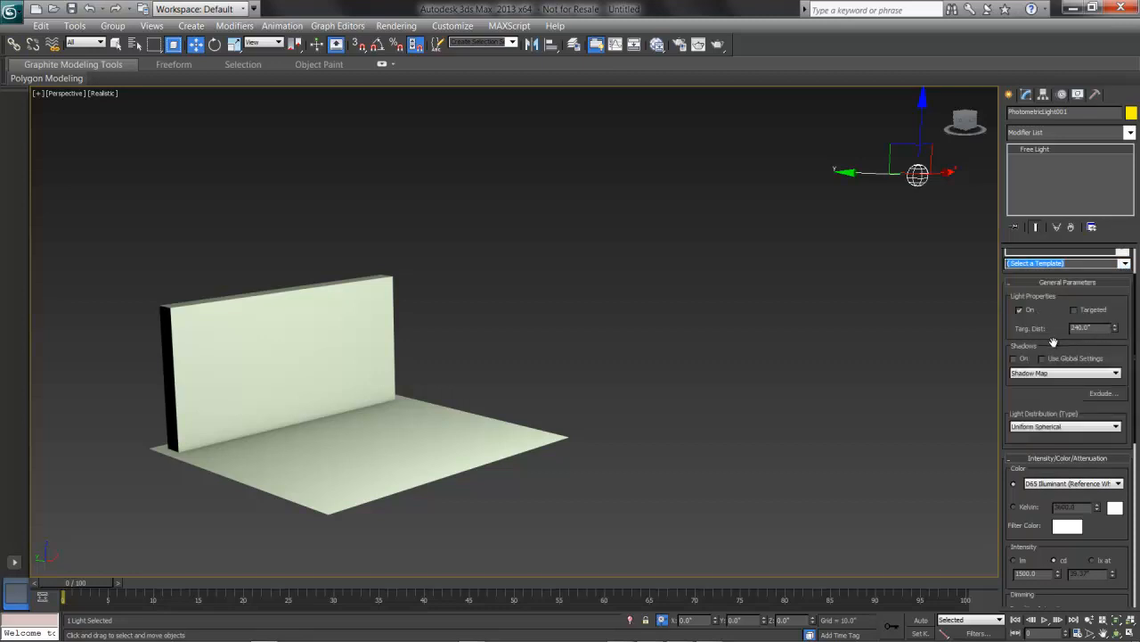
{"action": "left_click", "coordinate": [1038, 428]}
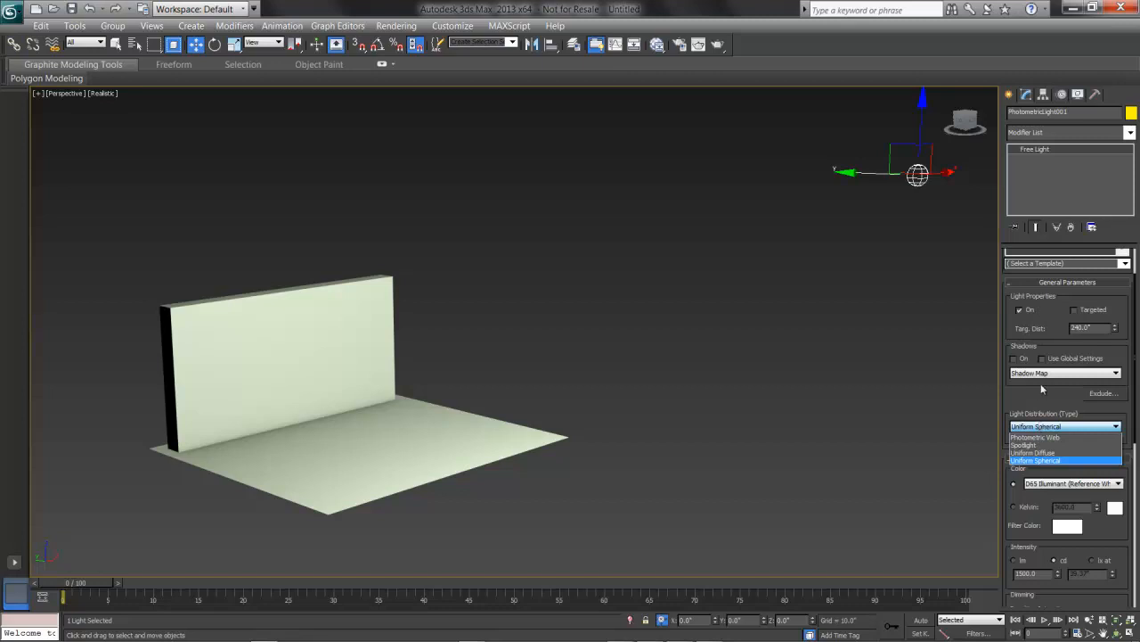
{"action": "left_click", "coordinate": [1040, 395]}
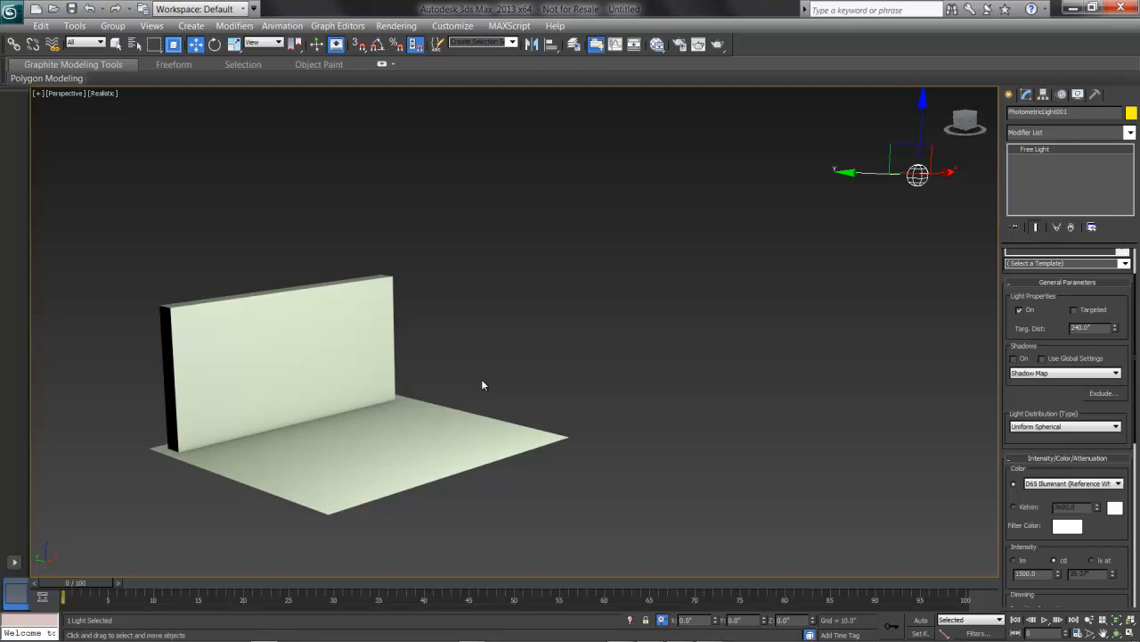
Open the Environment and Effects settings and examine the mr Photographic Exposure Control parameters.
{"action": "key", "text": "8"}
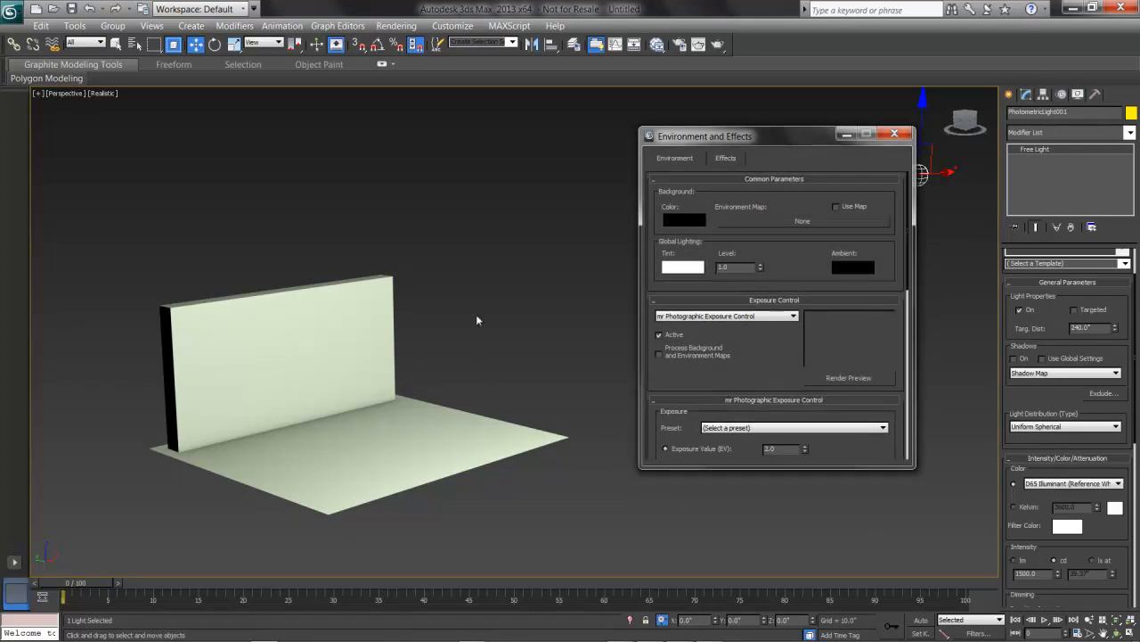
{"action": "left_click", "coordinate": [401, 27]}
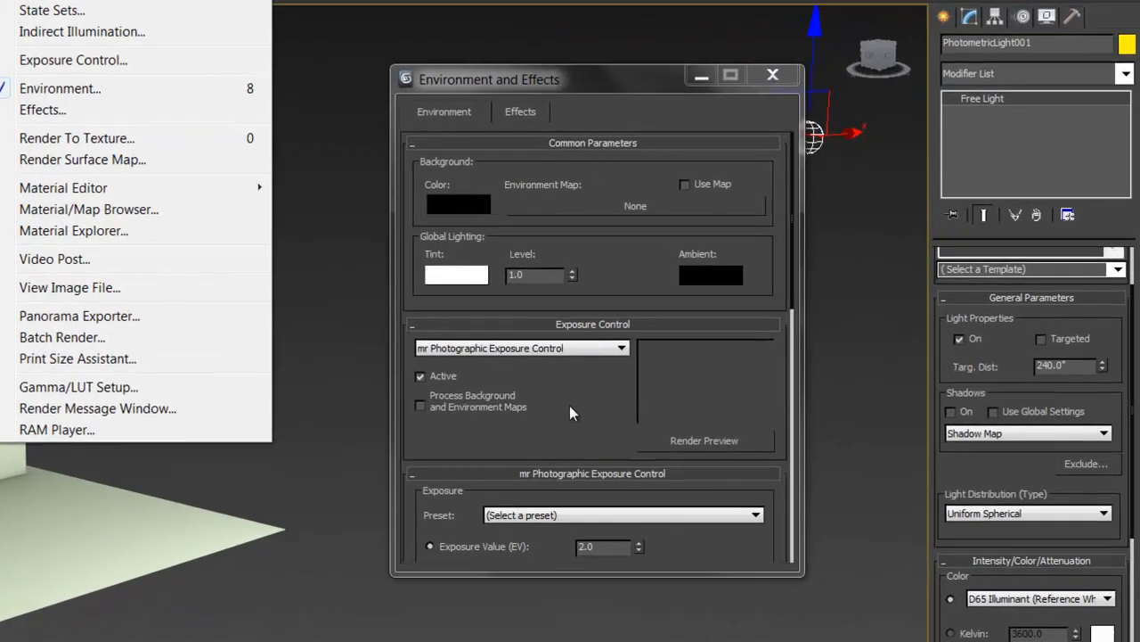
{"action": "left_click", "coordinate": [570, 406]}
{"action": "left_click", "coordinate": [499, 397]}
{"action": "left_click_drag", "start_coordinate": [512, 428], "coordinate": [584, 191]}
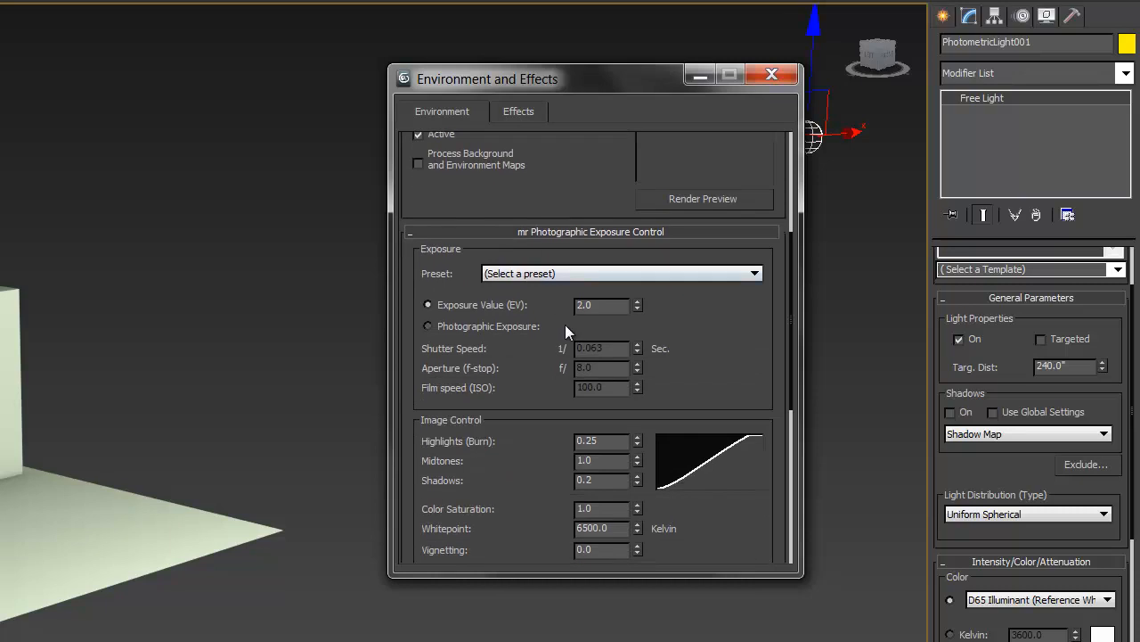